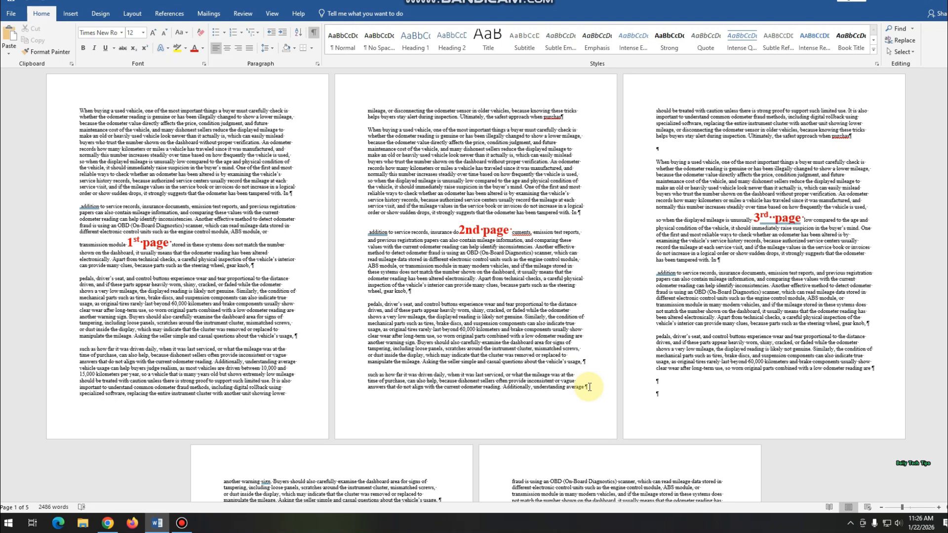
pyautogui.scroll(-3, 594, 385)
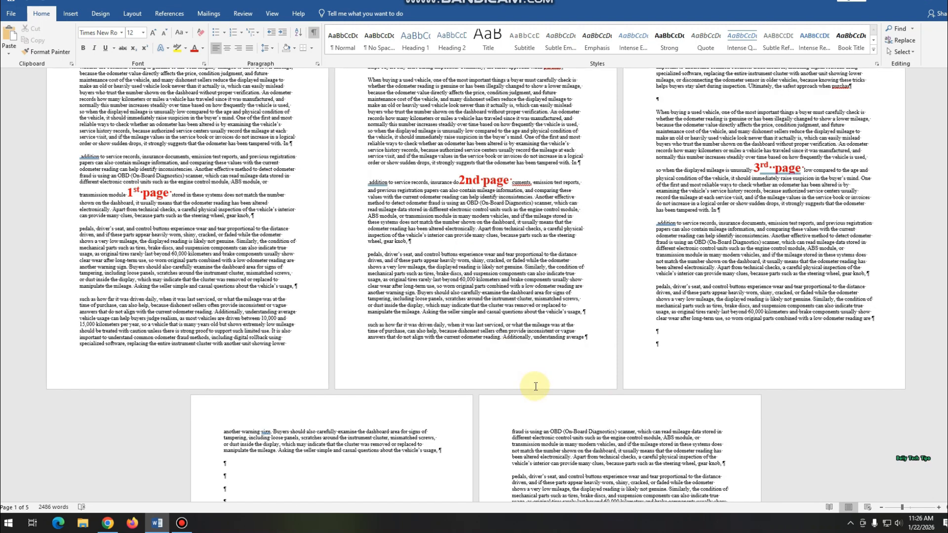
pyautogui.scroll(3, 608, 381)
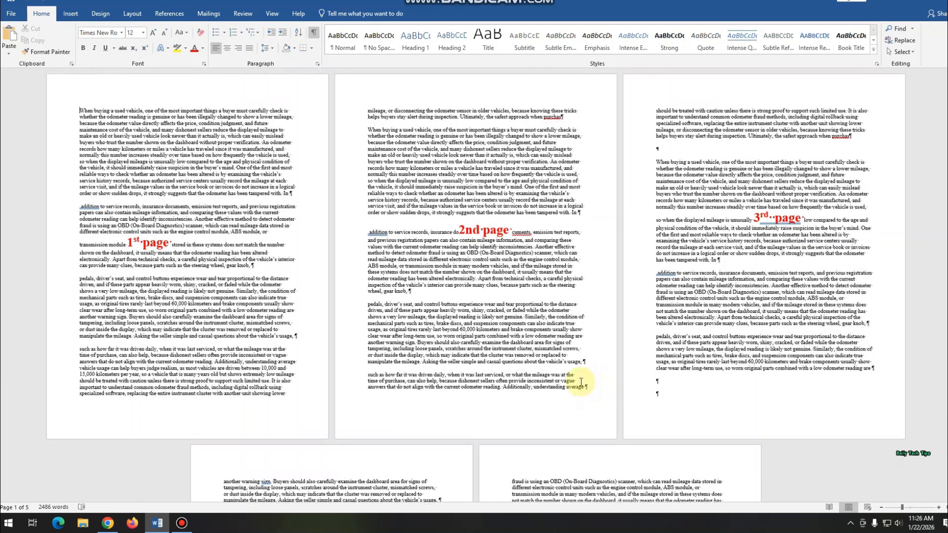
pyautogui.moveTo(683, 130); pyautogui.dragTo(729, 213)
pyautogui.click(733, 265)
pyautogui.moveTo(658, 123); pyautogui.dragTo(818, 354)
pyautogui.click(782, 362)
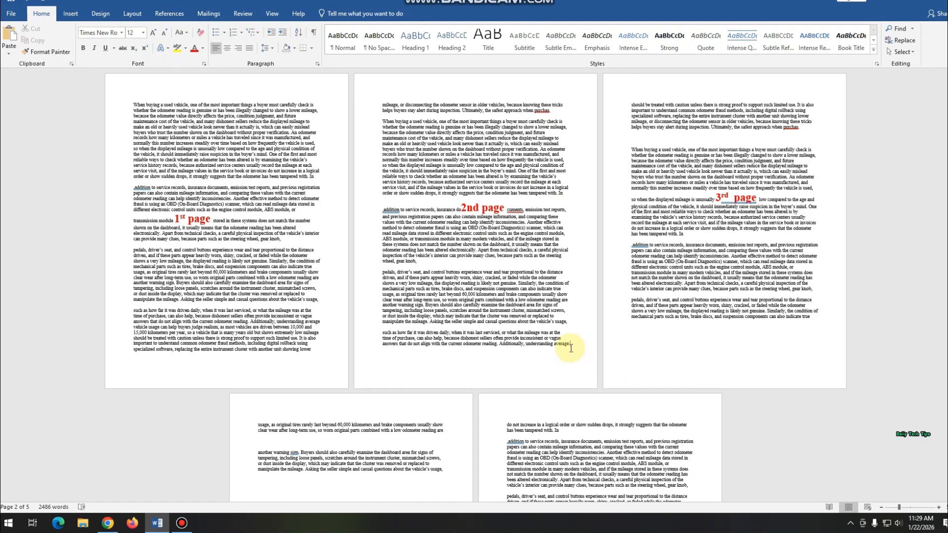
# - Insert a Next Page section break at the end of the 2nd page, after "understanding average"
pyautogui.keyDown('ctrl'); pyautogui.scroll(3, 571, 348); pyautogui.keyUp('ctrl')
pyautogui.click(884, 374)
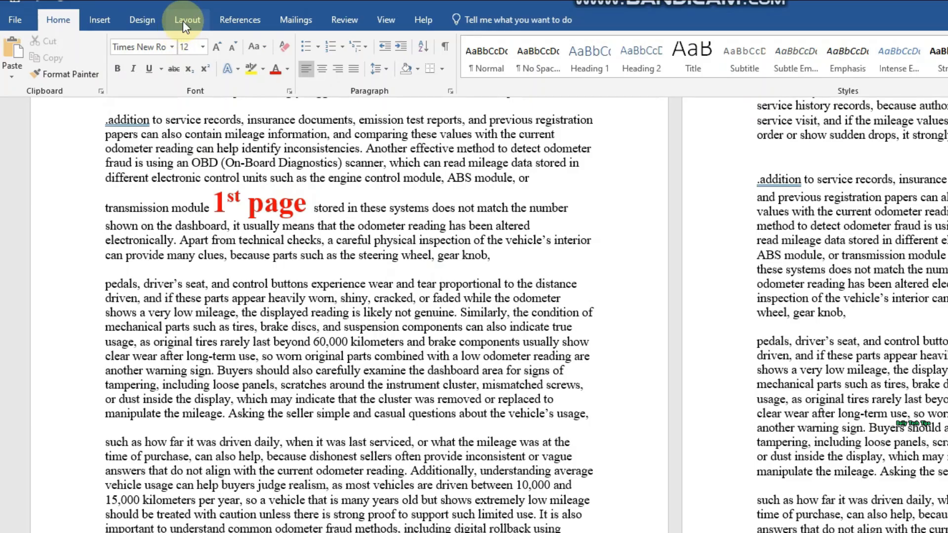
pyautogui.click(130, 14)
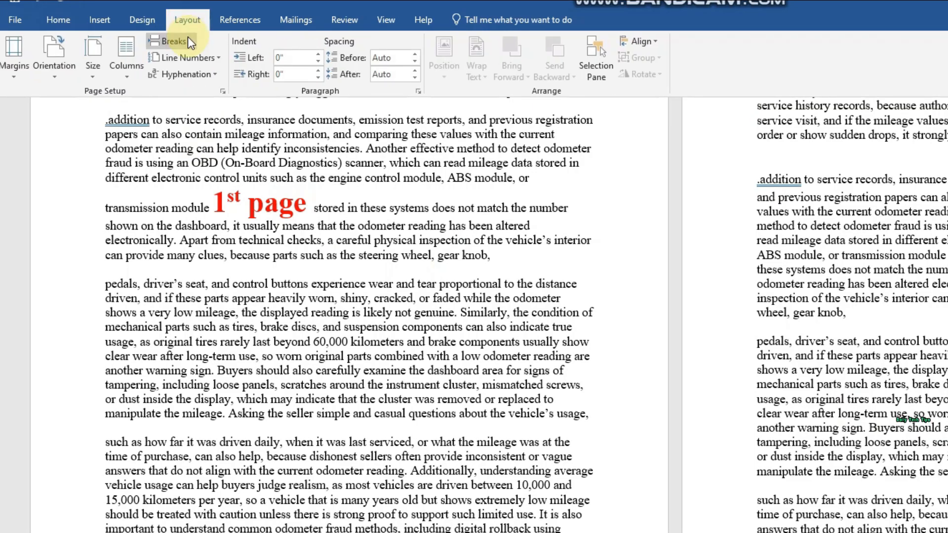
pyautogui.click(190, 43)
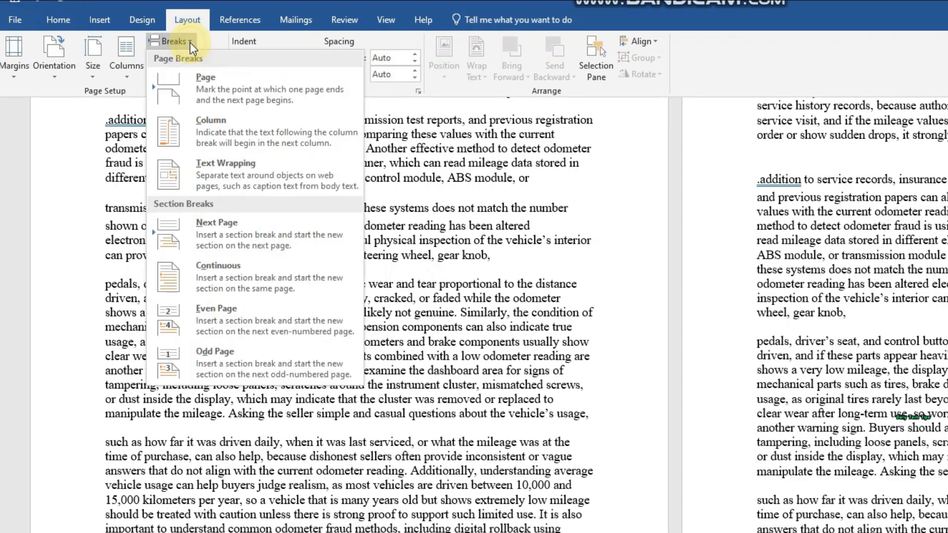
pyautogui.click(257, 238)
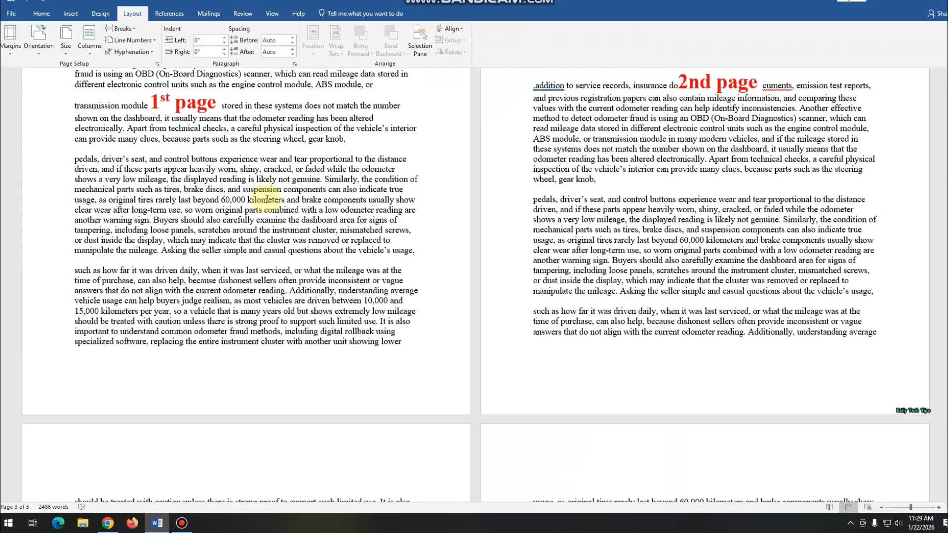
# - Insert a Next Page section break at the end of the 3rd page, after "can also indicate true"
pyautogui.scroll(-3, 911, 457)
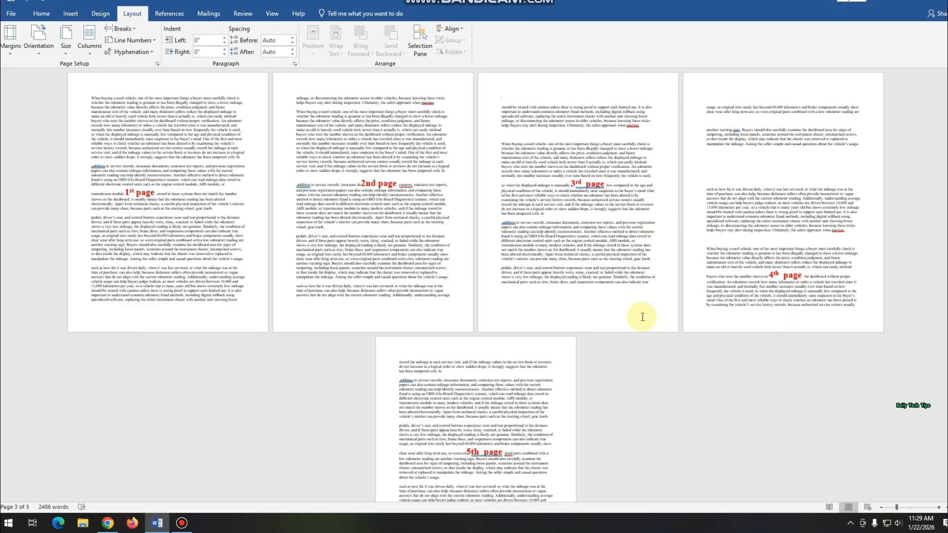
pyautogui.scroll(5, 642, 315)
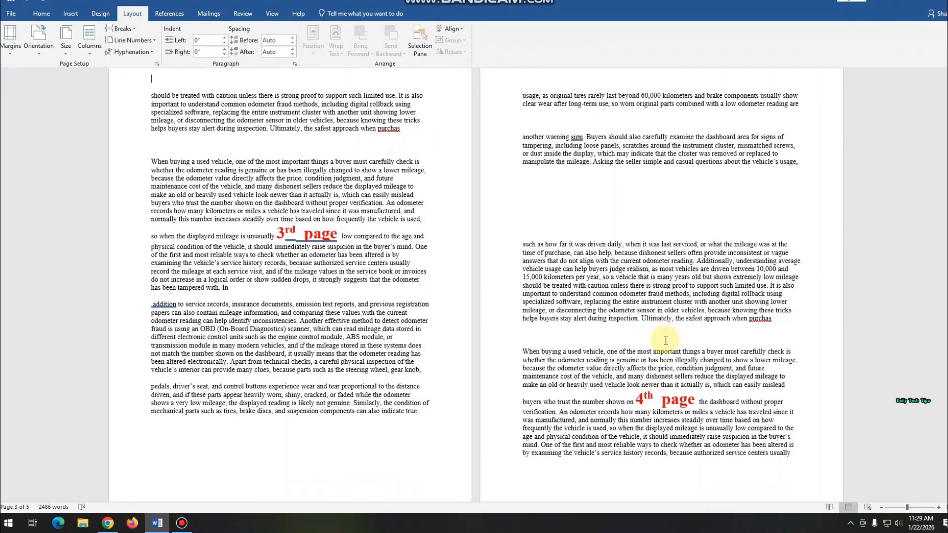
pyautogui.scroll(-3, 413, 375)
pyautogui.scroll(2, 662, 323)
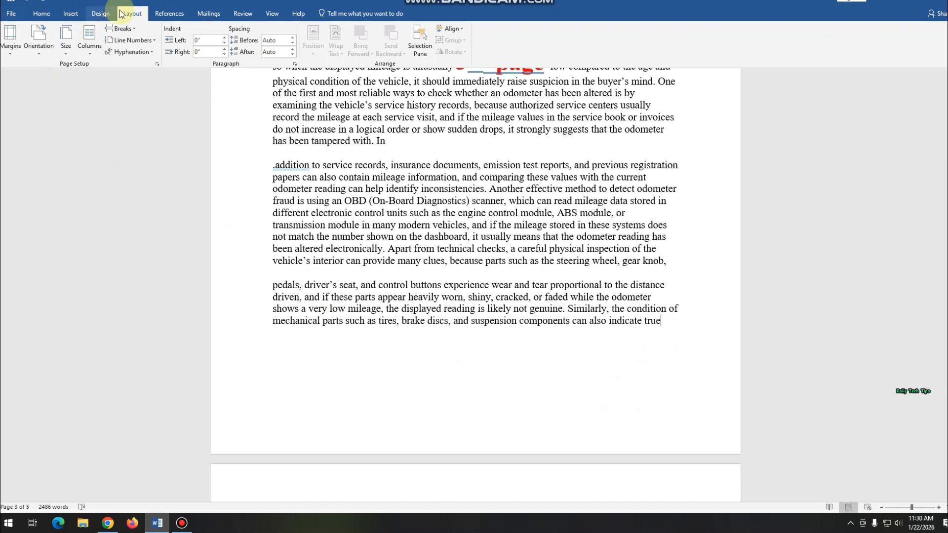
pyautogui.click(133, 29)
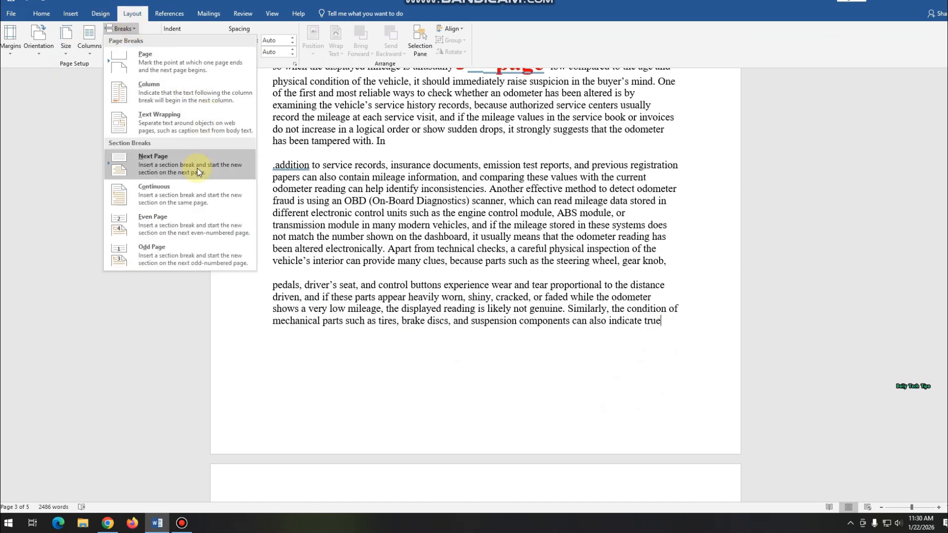
pyautogui.click(197, 168)
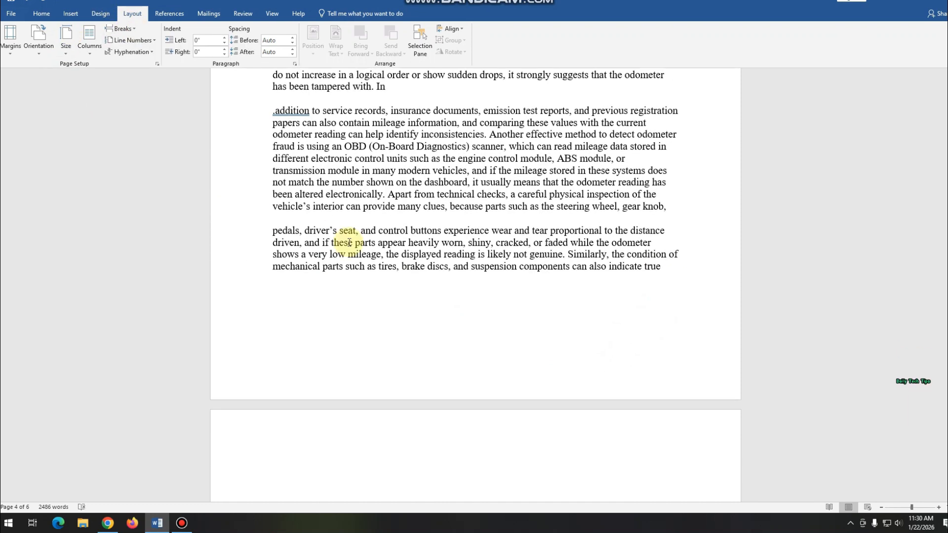
# - Set the section containing the 3rd page to landscape orientation
pyautogui.scroll(-6, 348, 242)
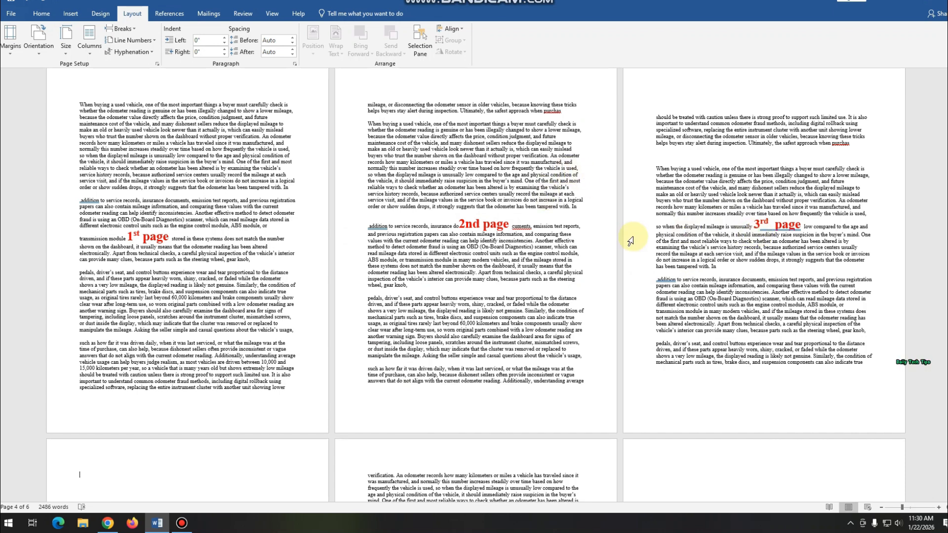
pyautogui.click(658, 109)
pyautogui.click(675, 150)
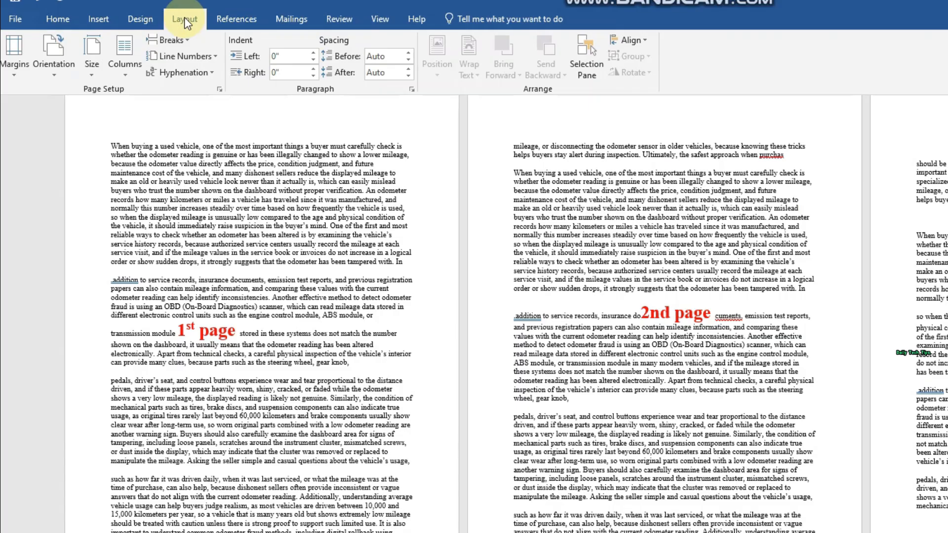
pyautogui.click(72, 79)
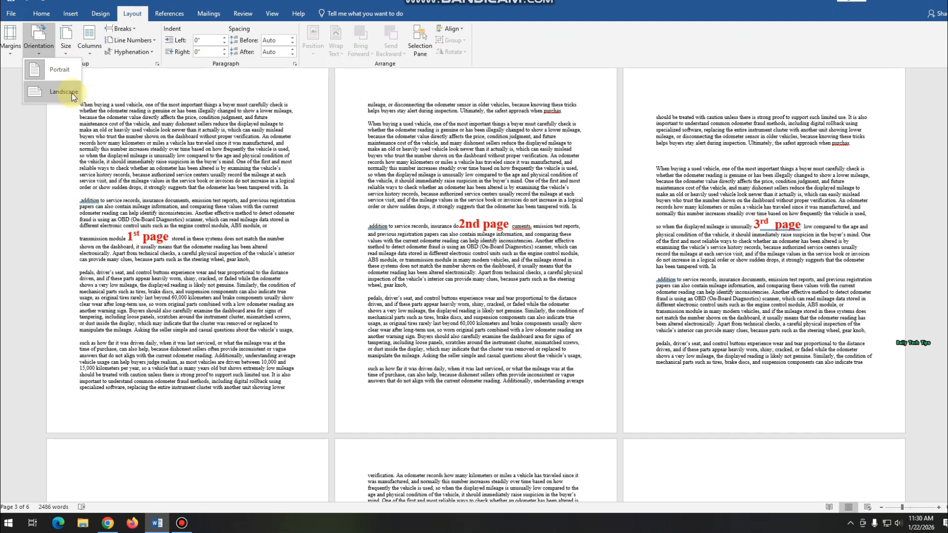
pyautogui.click(72, 93)
pyautogui.scroll(3, 768, 320)
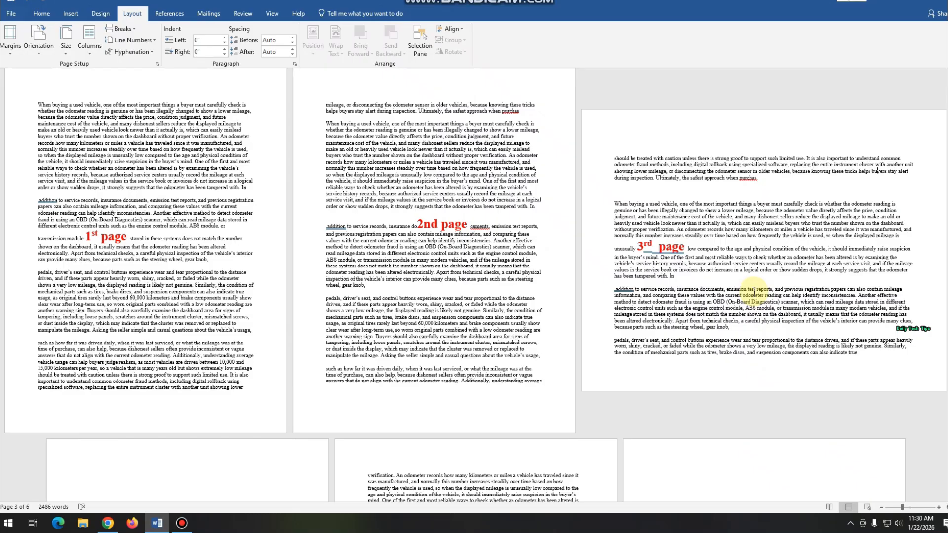
pyautogui.scroll(-6, 754, 291)
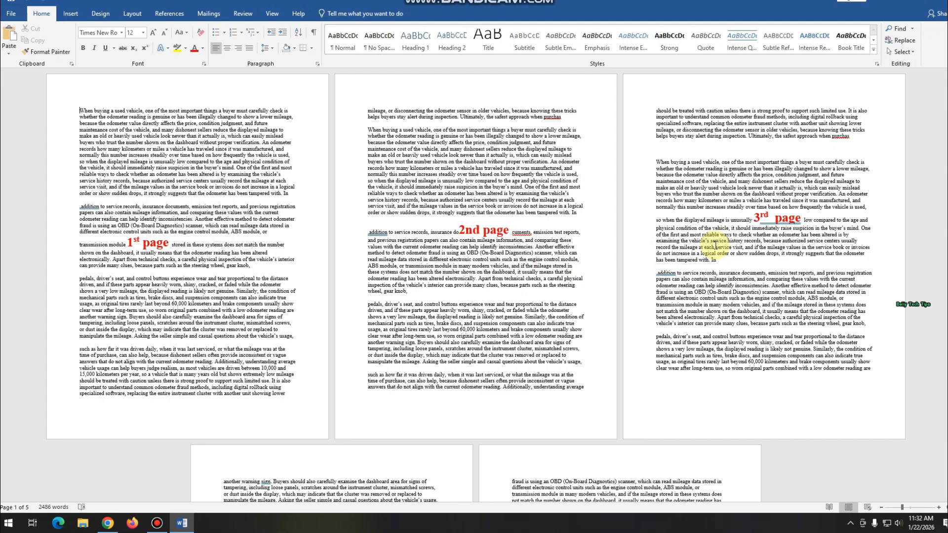
# - Show the formatting marks and insert a Next Page section break after the last line of the 2nd page
pyautogui.scroll(-5, 716, 246)
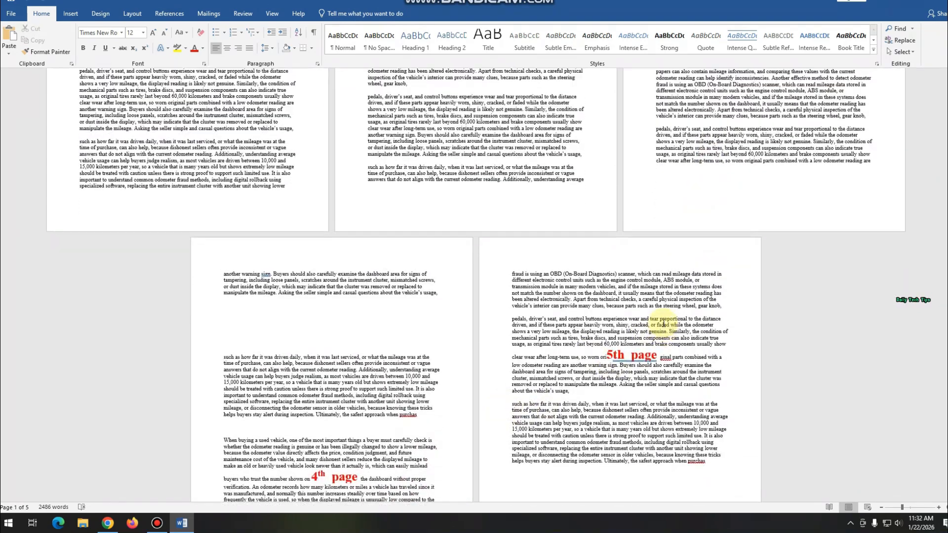
pyautogui.scroll(5, 662, 336)
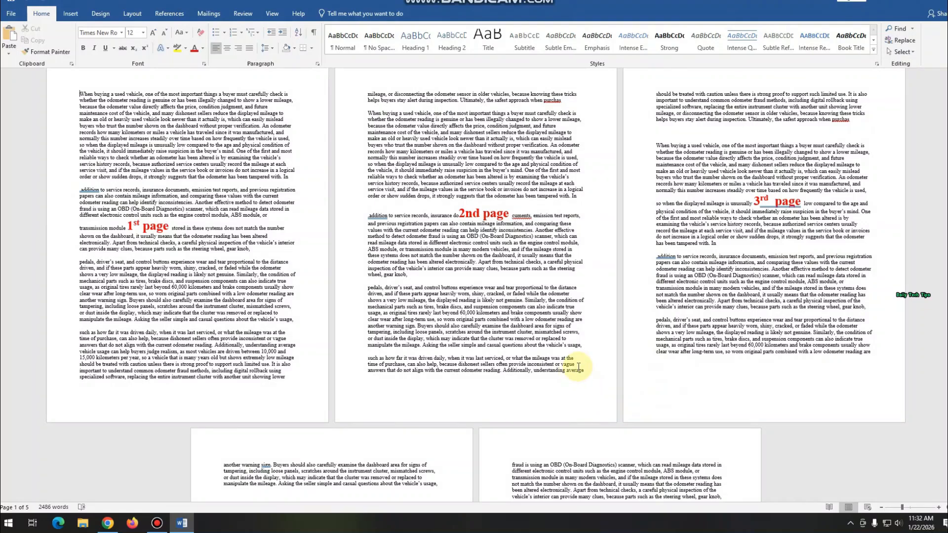
pyautogui.click(585, 371)
pyautogui.scroll(5, 586, 371)
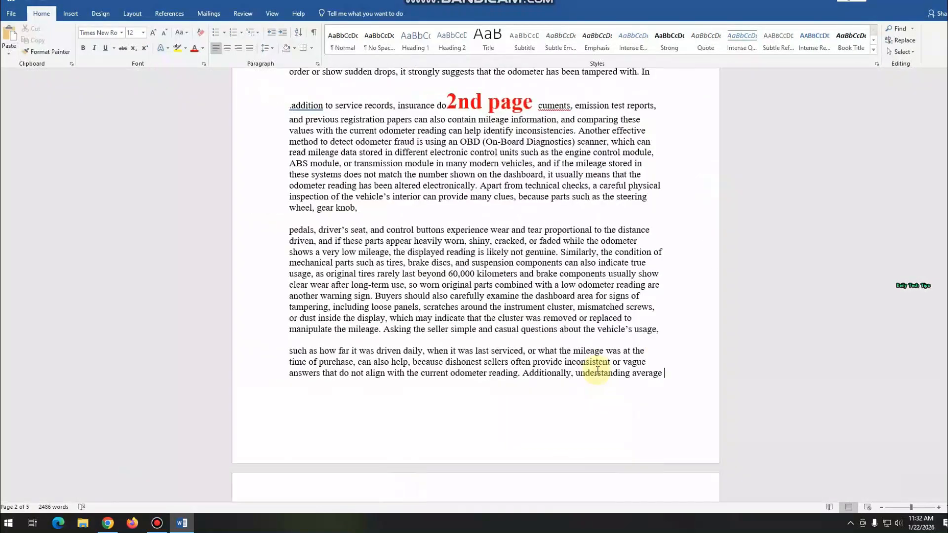
pyautogui.hotkey('ctrl', 'shift', '8')
pyautogui.click(132, 13)
pyautogui.click(123, 30)
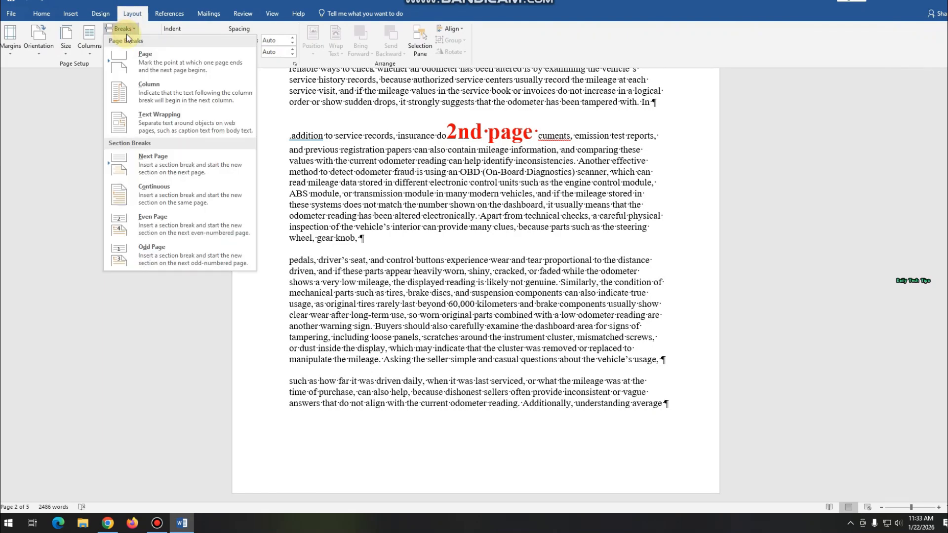
pyautogui.click(202, 166)
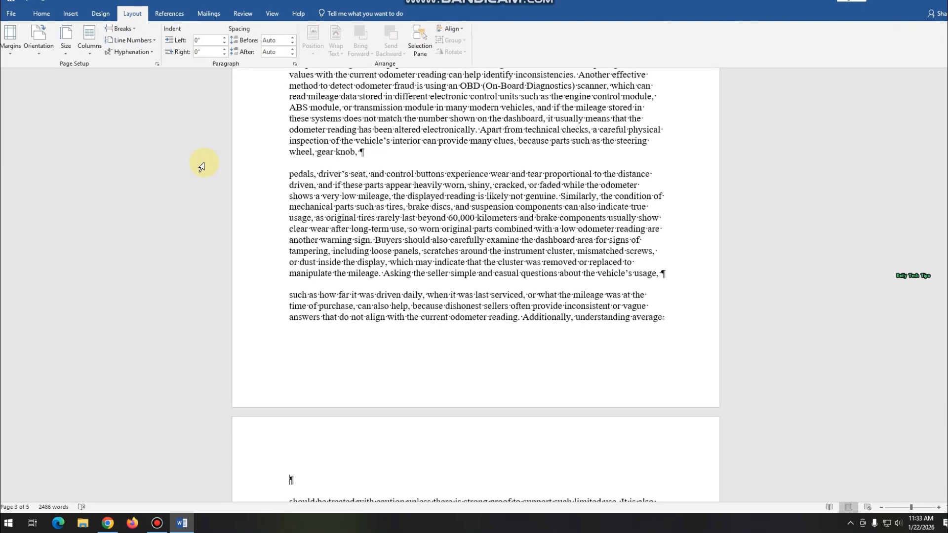
# - Set the section from the 3rd page to the end of the document to landscape and check its pages
pyautogui.scroll(-5, 201, 166)
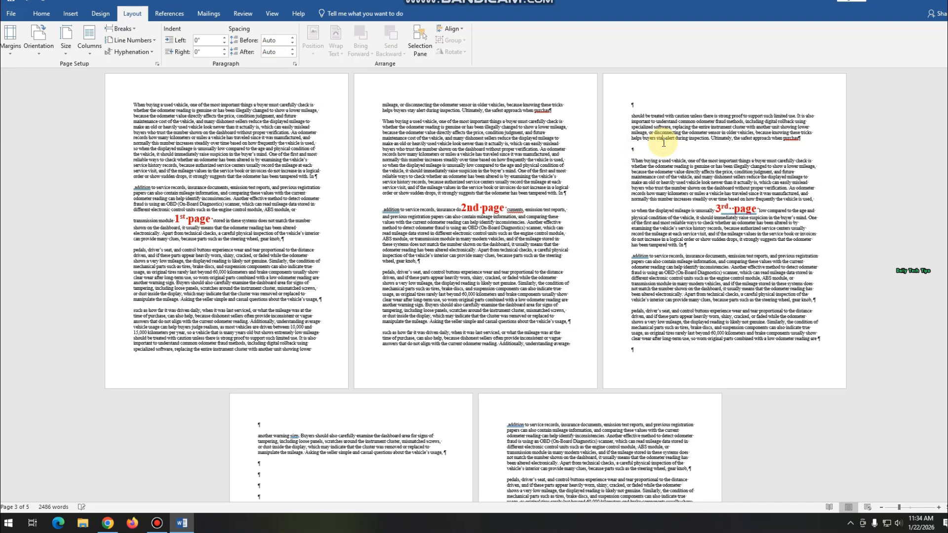
pyautogui.click(38, 41)
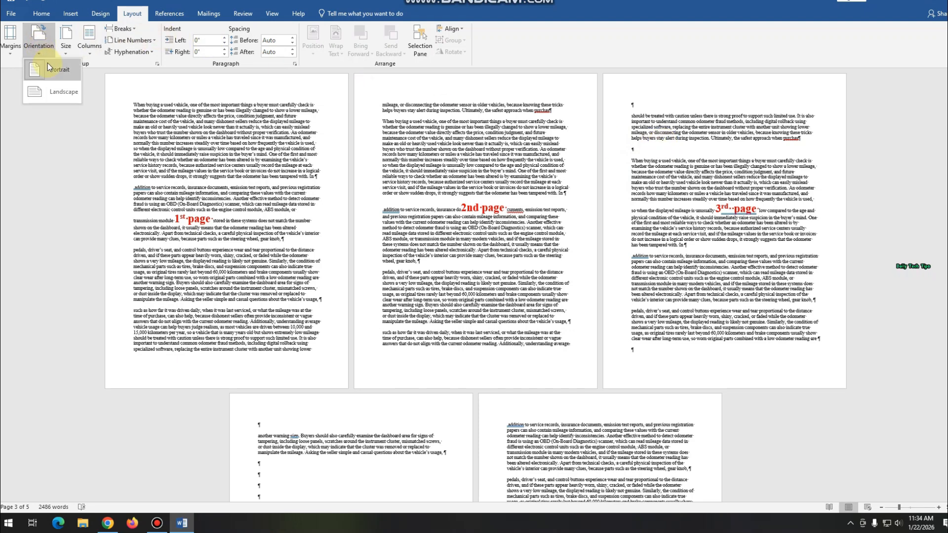
pyautogui.click(57, 94)
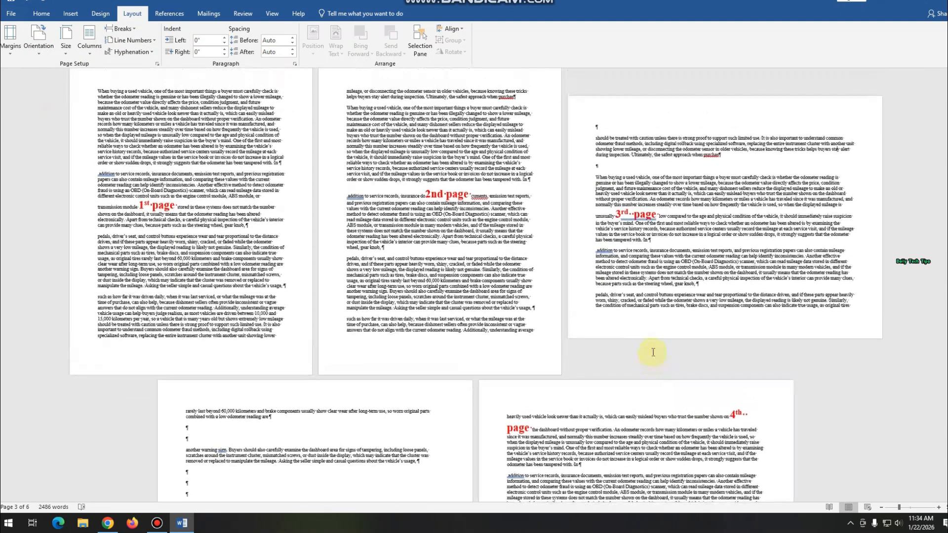
pyautogui.scroll(1, 653, 352)
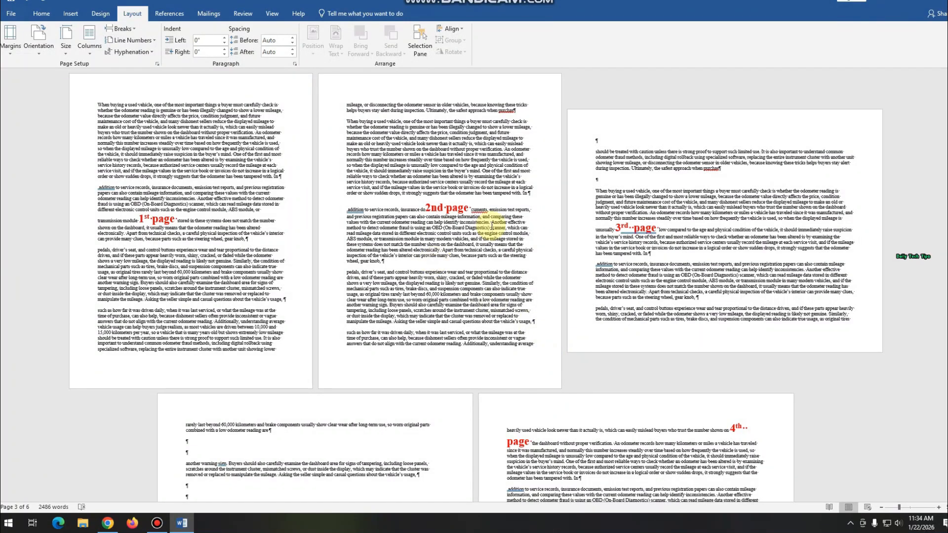
pyautogui.scroll(-5, 492, 226)
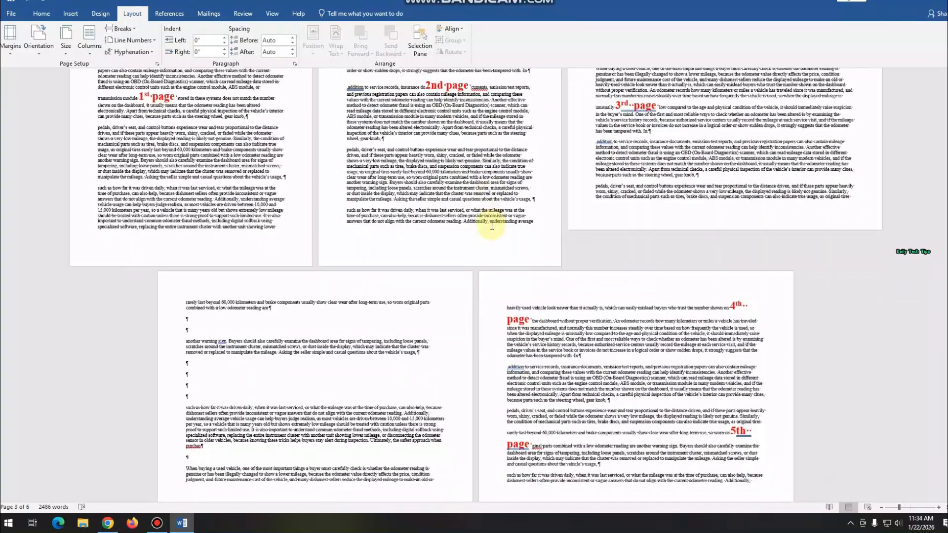
pyautogui.scroll(-6, 492, 227)
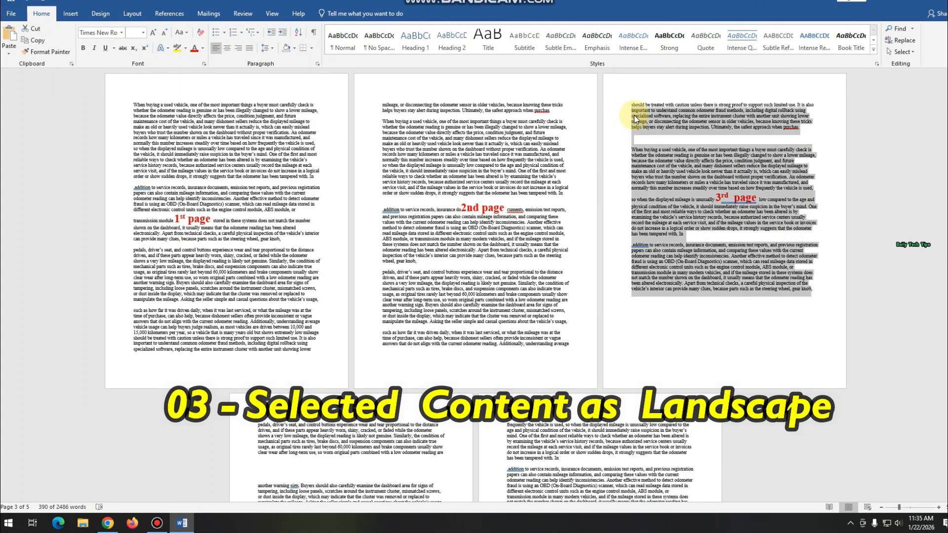
# - Select the 3rd page's text down to "gear knob," and set its orientation to Landscape in Page Setup, applied to Selected text
pyautogui.click(634, 115)
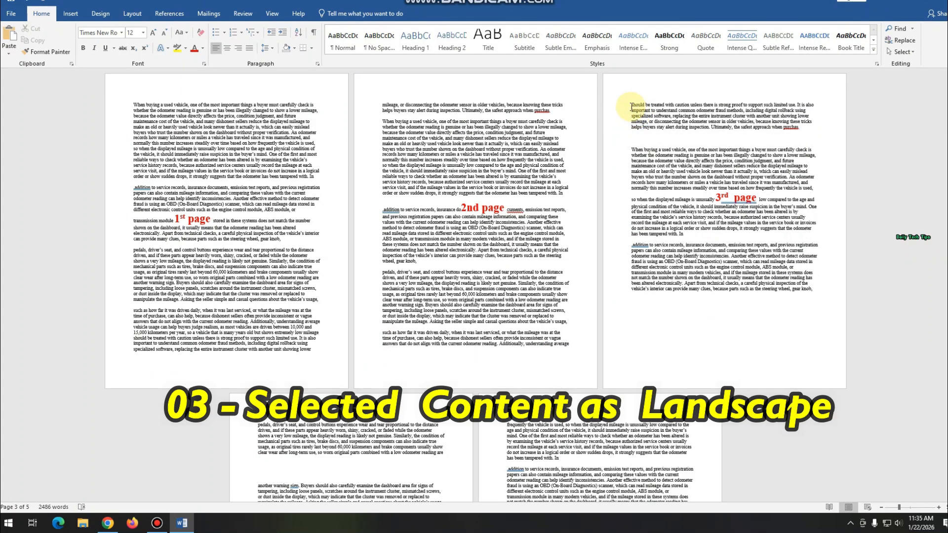
pyautogui.moveTo(632, 107); pyautogui.dragTo(816, 289)
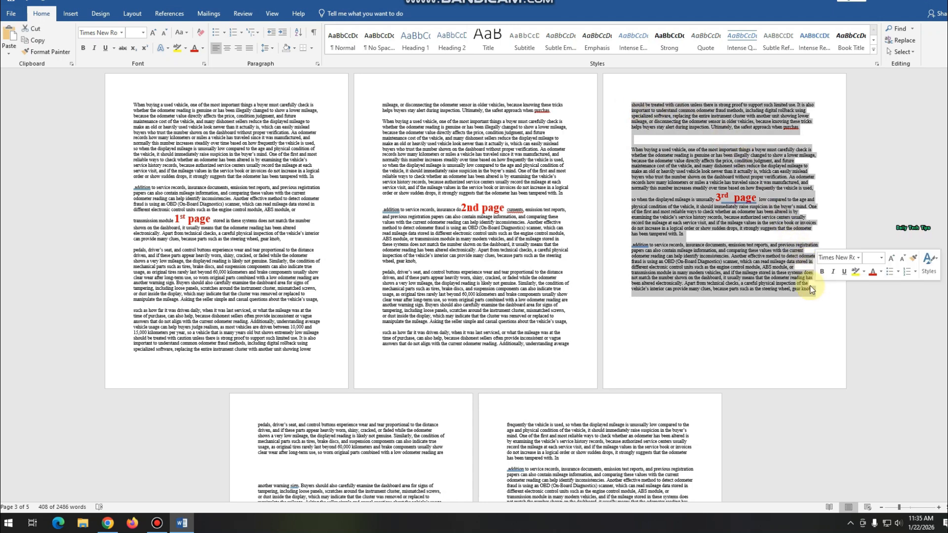
pyautogui.click(132, 13)
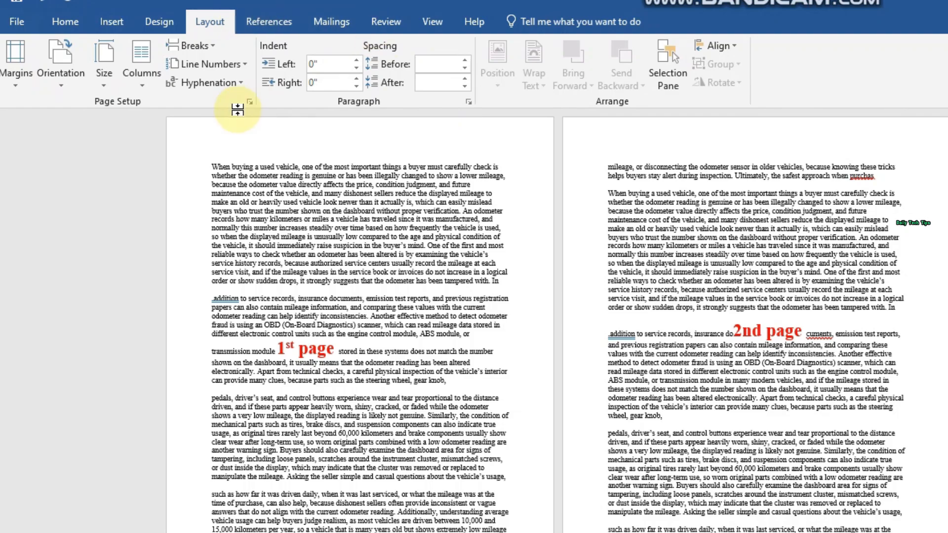
pyautogui.click(248, 103)
pyautogui.click(752, 335)
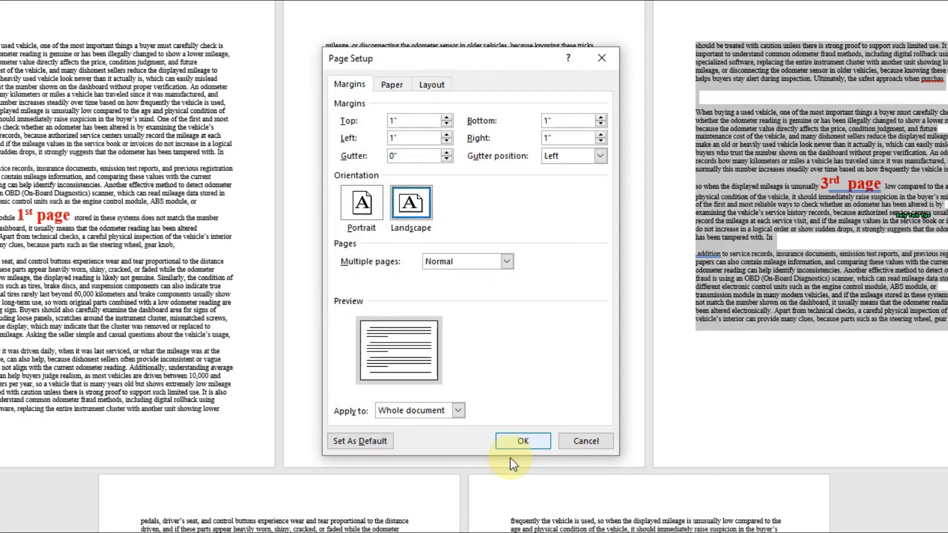
pyautogui.click(459, 410)
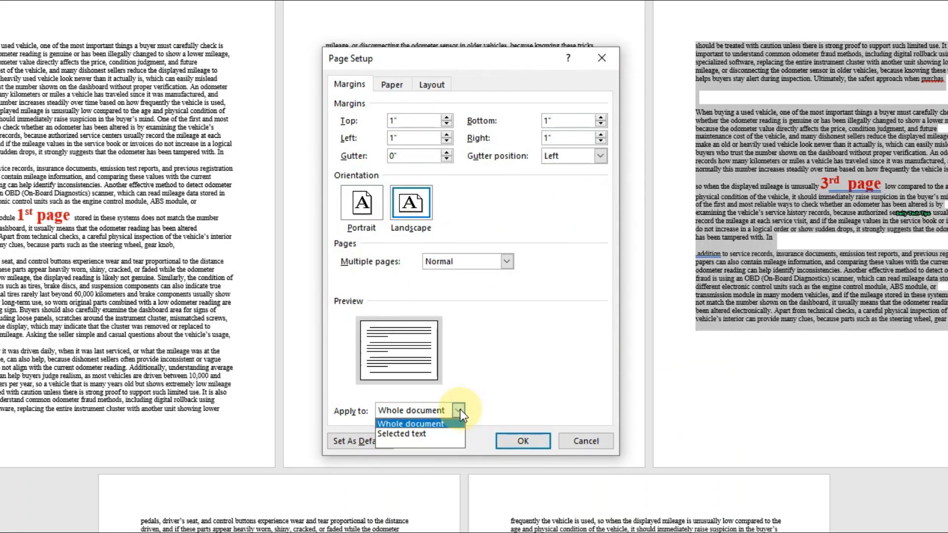
pyautogui.click(428, 434)
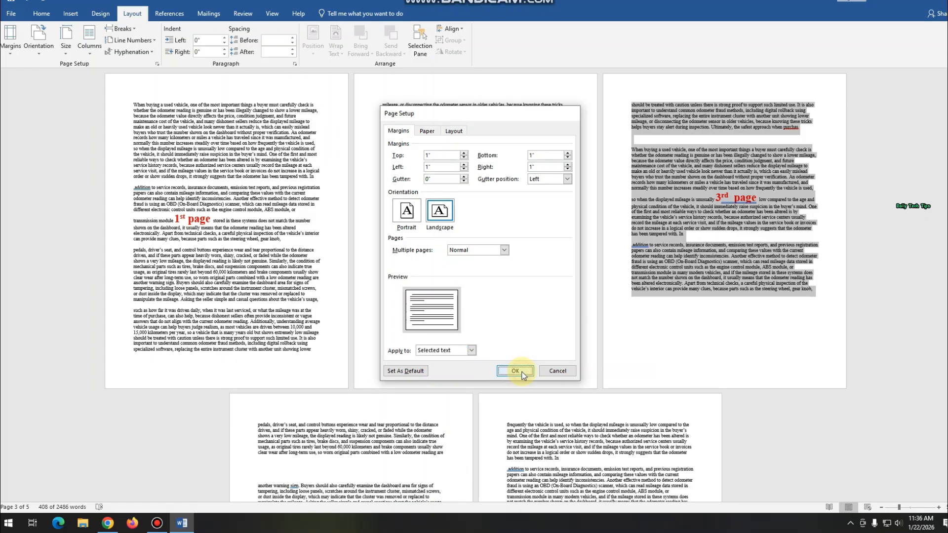
pyautogui.click(522, 374)
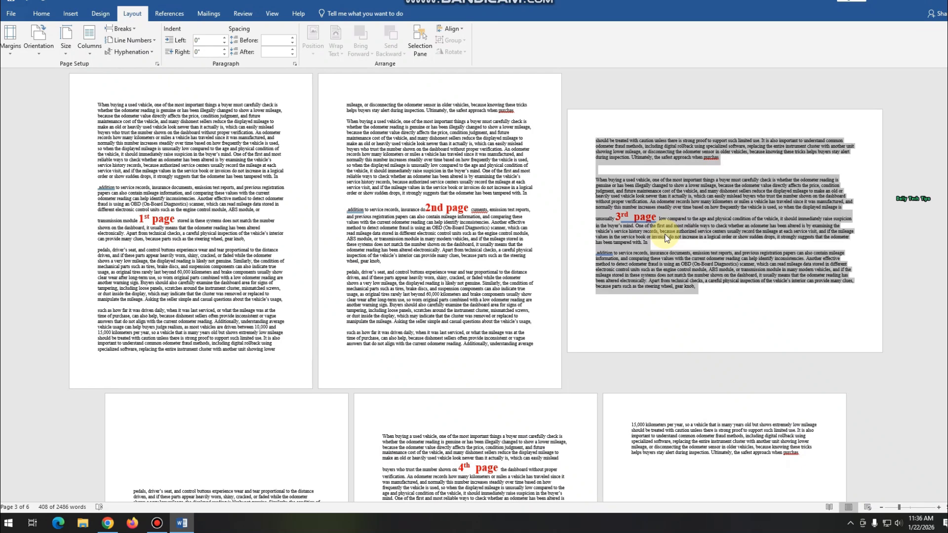
pyautogui.scroll(-4, 665, 238)
pyautogui.scroll(3, 665, 239)
pyautogui.scroll(-3, 665, 239)
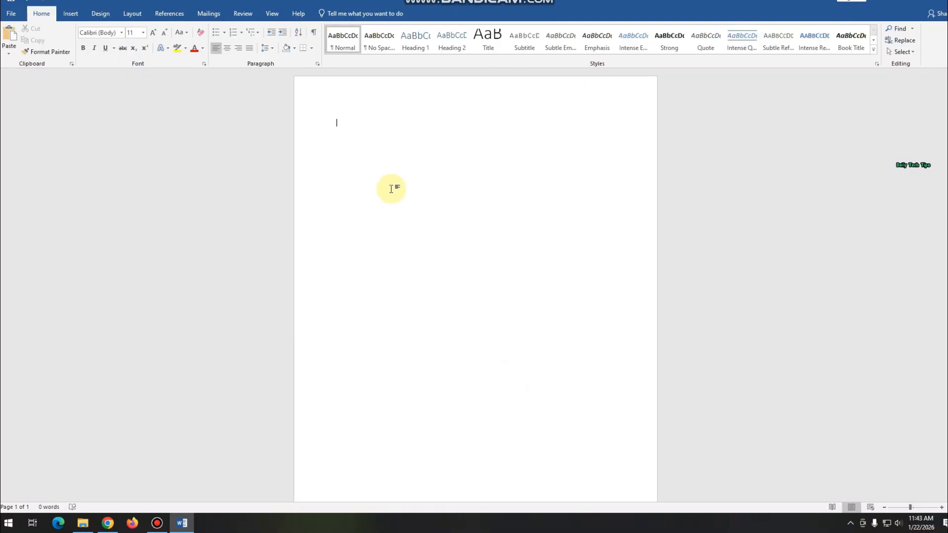
# - Paste the copied used-vehicle odometer article into the blank document
pyautogui.hotkey('ctrl', 'v')
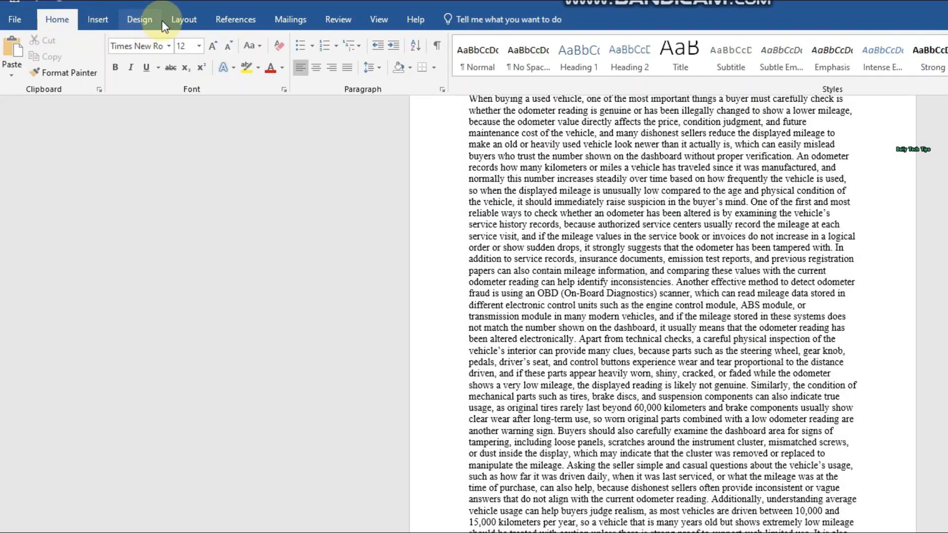
# - From the end of the 1st page's text, set the orientation to Landscape in Page Setup, applied to This point forward
pyautogui.click(132, 15)
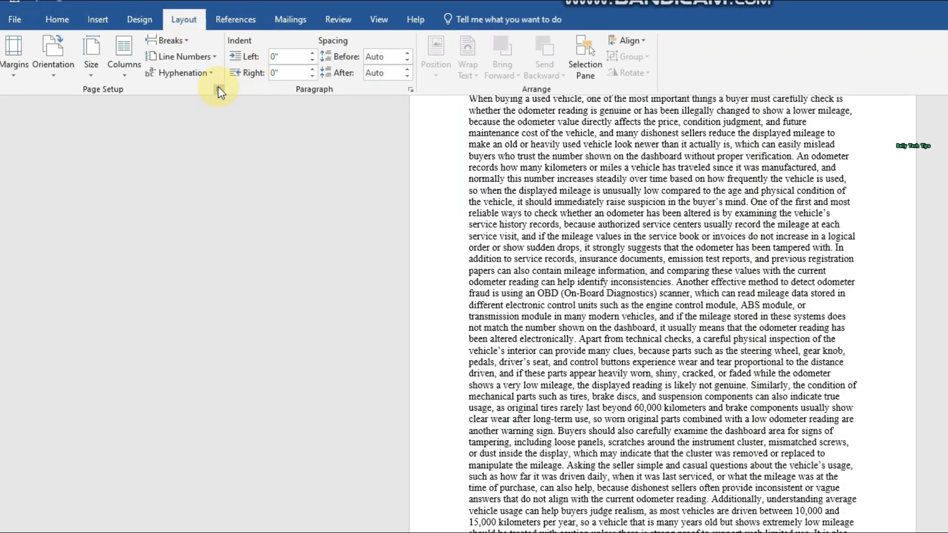
pyautogui.click(218, 89)
pyautogui.click(609, 295)
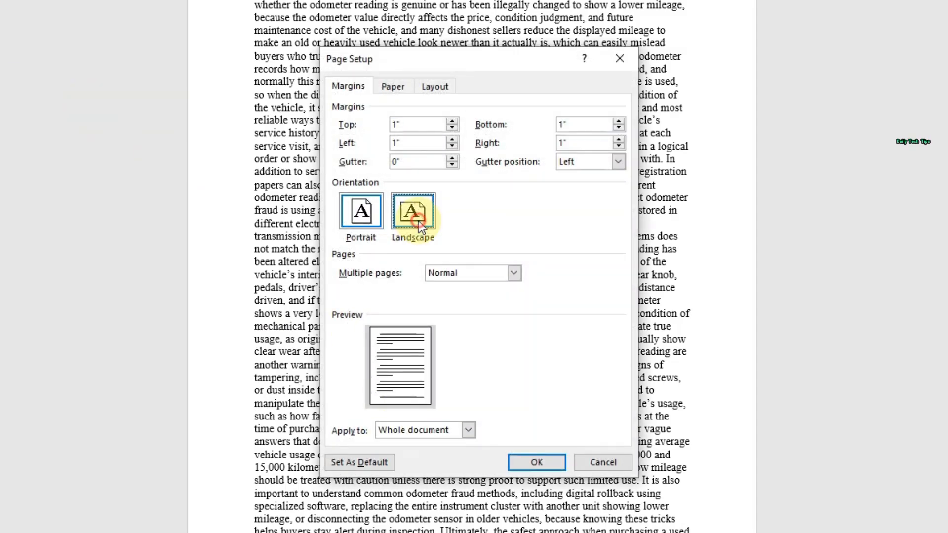
pyautogui.click(468, 431)
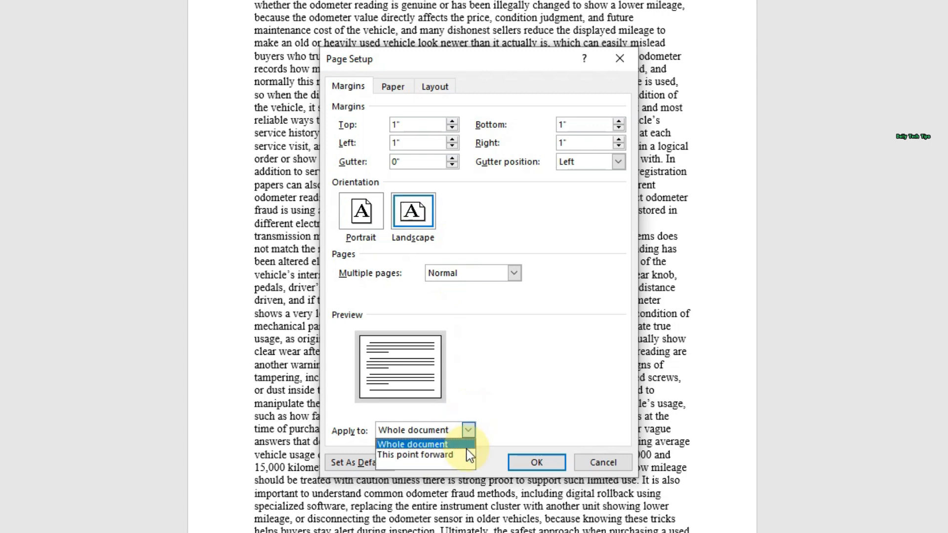
pyautogui.click(461, 452)
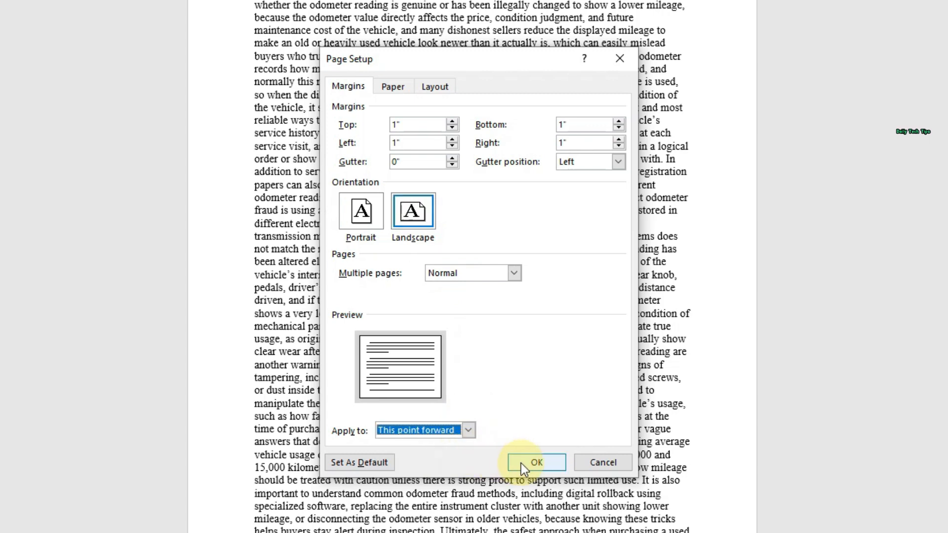
pyautogui.click(516, 371)
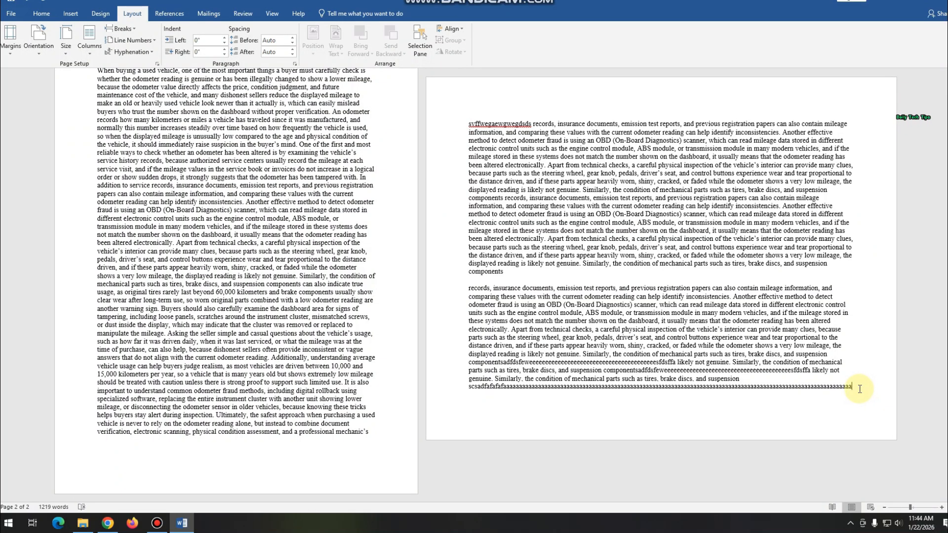
# - From the end of the 2nd page, set the orientation to Portrait for This point forward and enter "fsfsfsfe" on the 3rd page
pyautogui.click(157, 64)
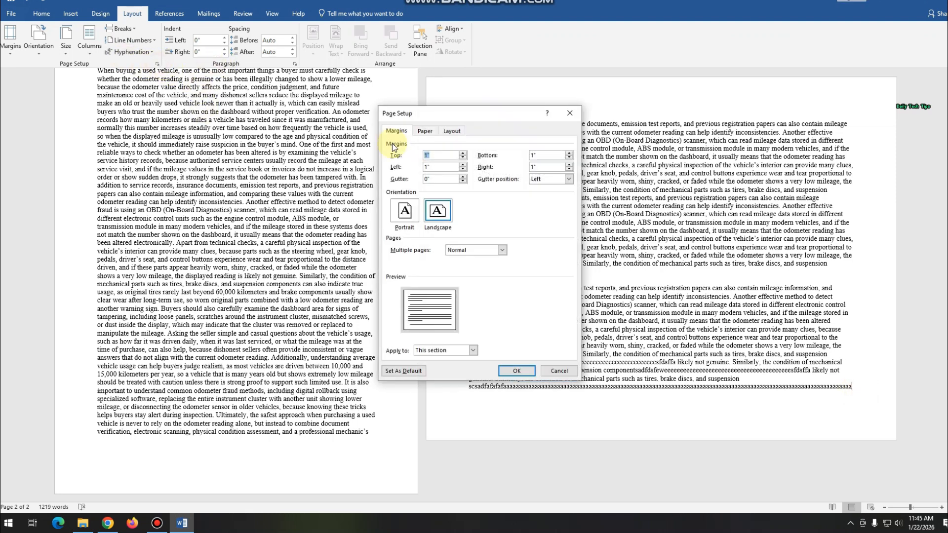
pyautogui.click(403, 211)
pyautogui.click(447, 350)
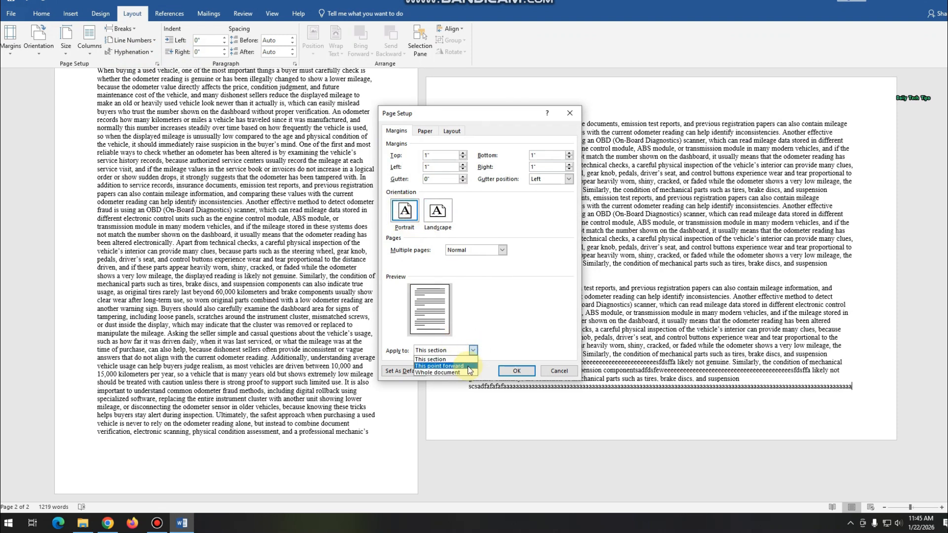
pyautogui.click(442, 366)
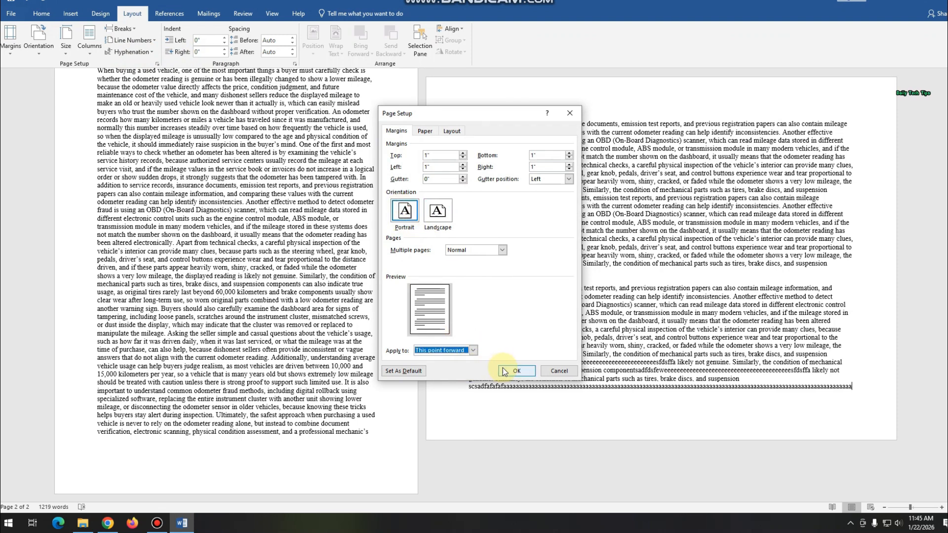
pyautogui.click(506, 371)
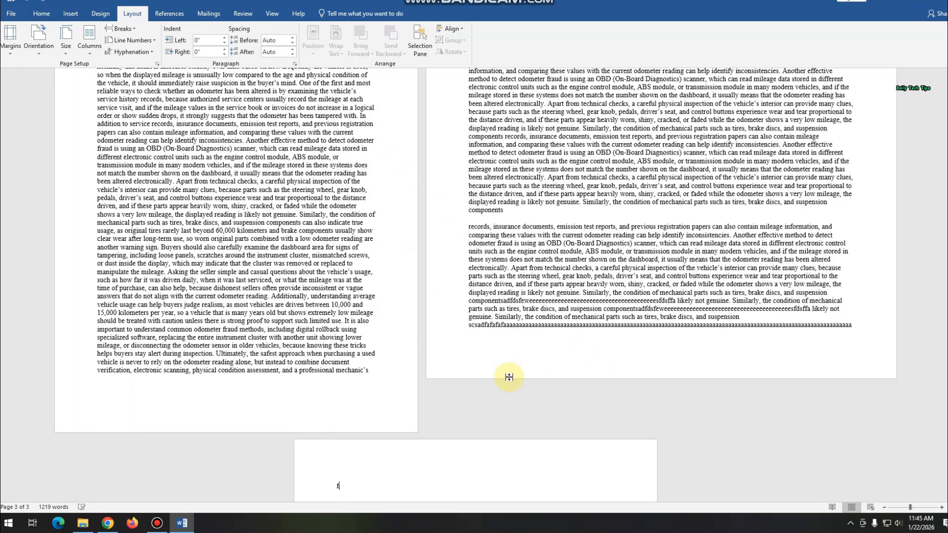
pyautogui.write('fsfsfsfe')
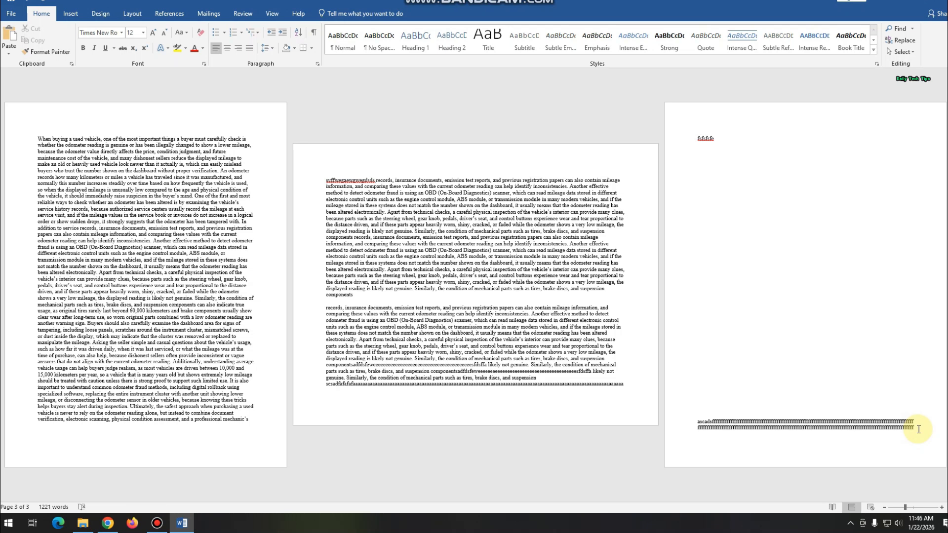
# - From the end of the 3rd page's filler text, set the orientation to Landscape in Page Setup, applied to This point forward
pyautogui.click(132, 14)
pyautogui.click(157, 63)
pyautogui.click(437, 212)
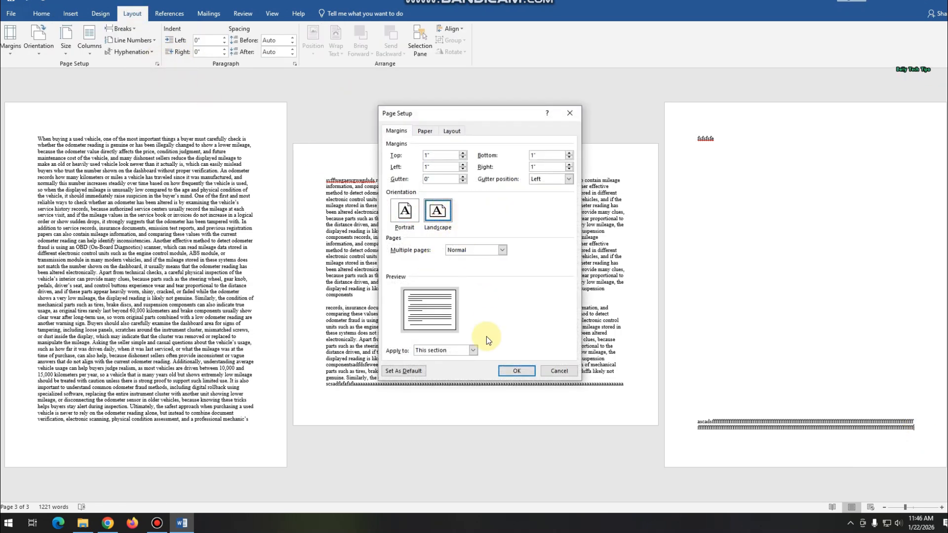
pyautogui.click(473, 350)
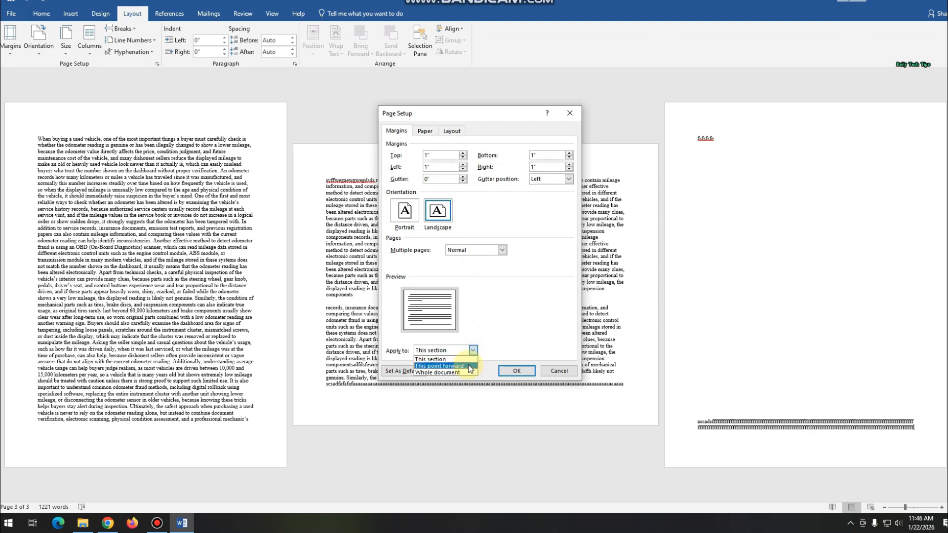
pyautogui.click(469, 366)
pyautogui.click(531, 372)
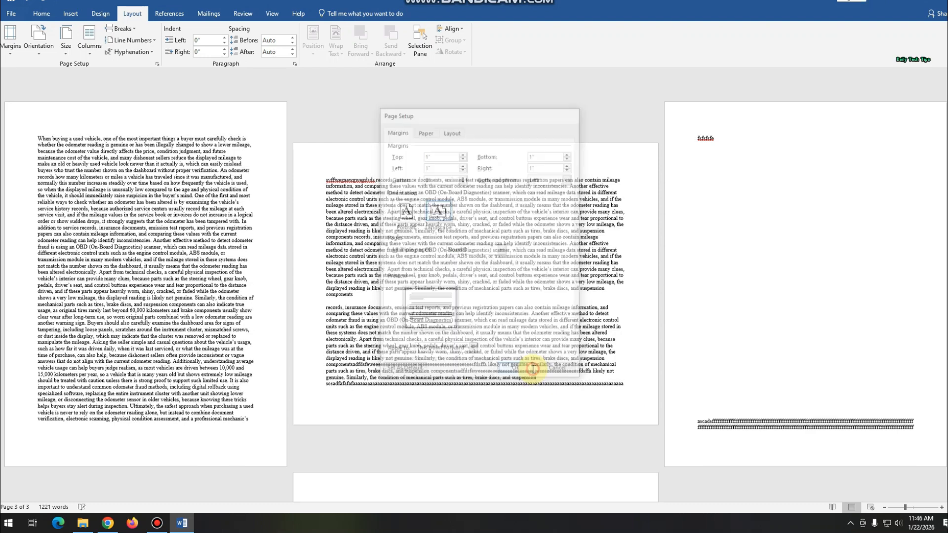
# - Place the cursor near the lower end of the blank 4th page and set the orientation to Portrait, applied to This point forward
pyautogui.scroll(-5, 546, 398)
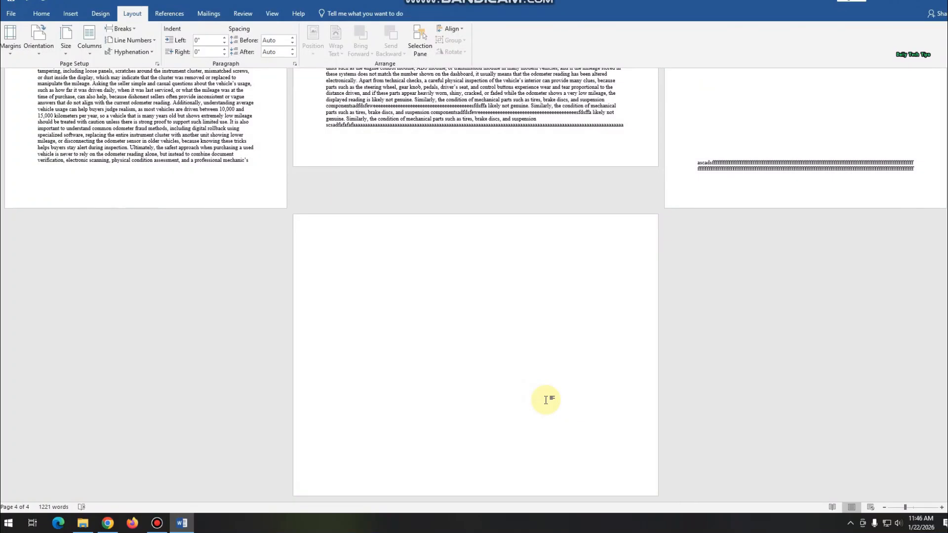
pyautogui.doubleClick(634, 454)
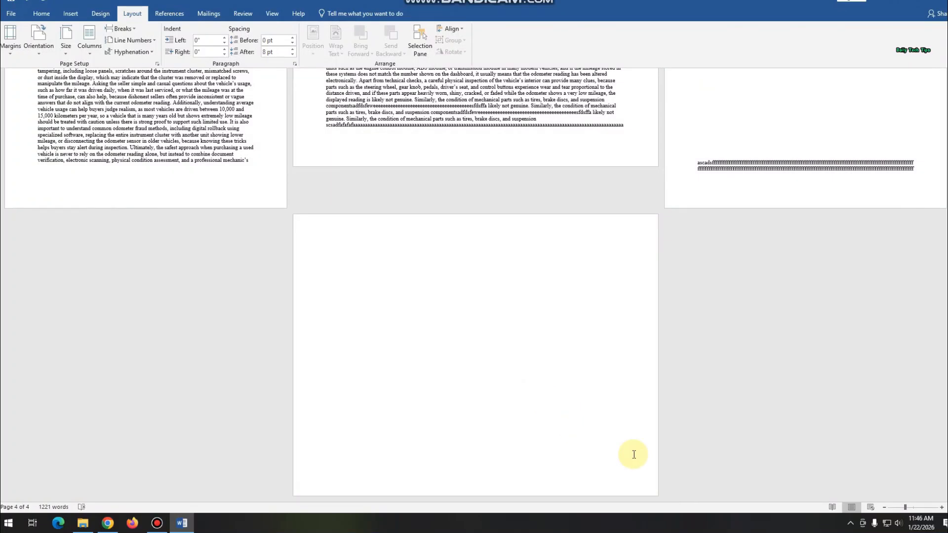
pyautogui.click(157, 64)
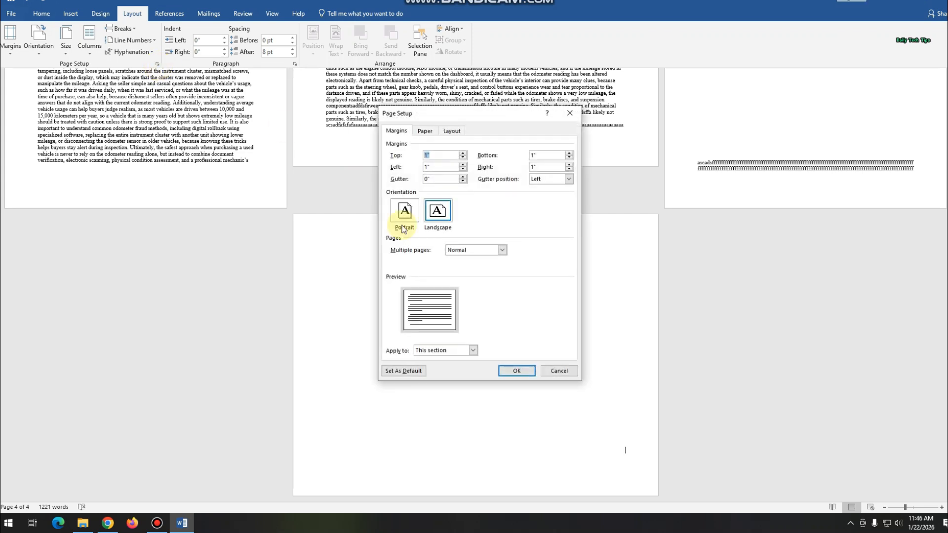
pyautogui.click(407, 216)
pyautogui.click(473, 349)
pyautogui.click(439, 367)
pyautogui.click(523, 373)
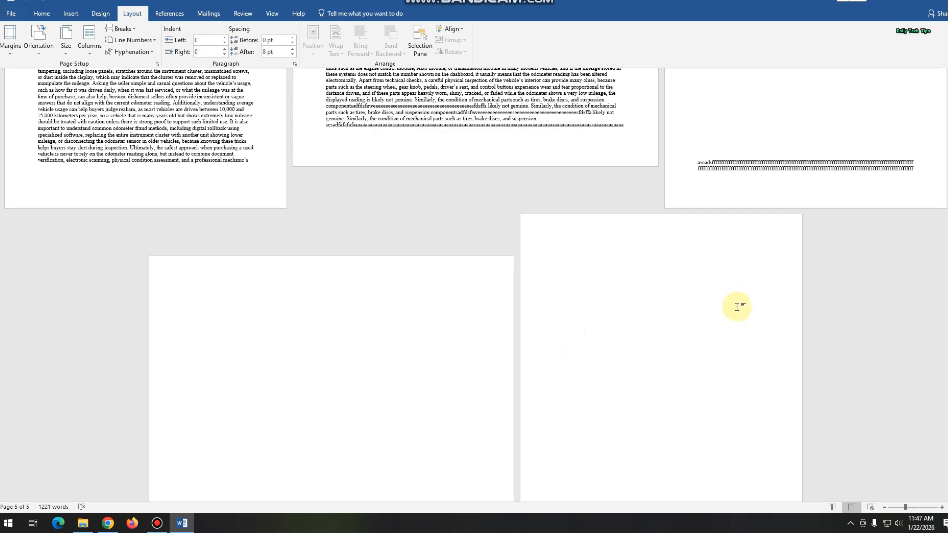